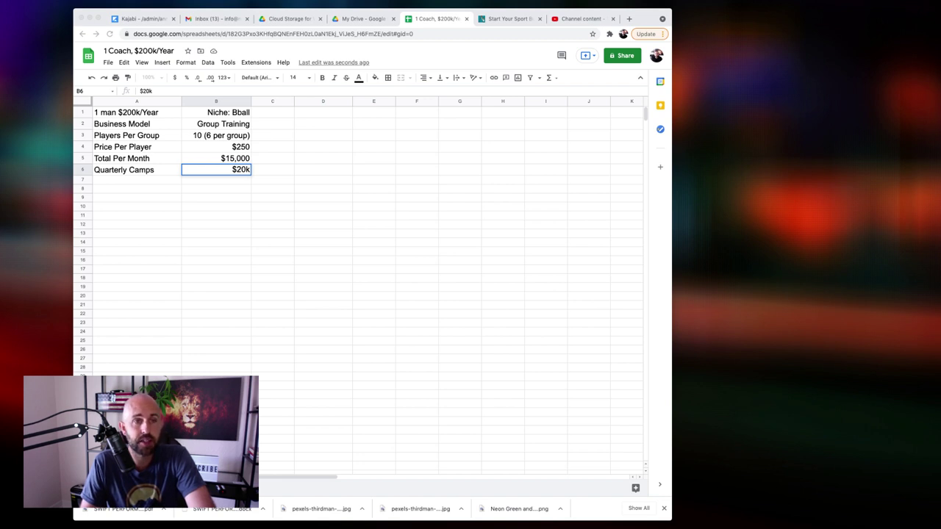
Edit cell B3 to drop 'per' and pluralize 'group', so it reads '10 (6 groups)'.
left_click(224, 134)
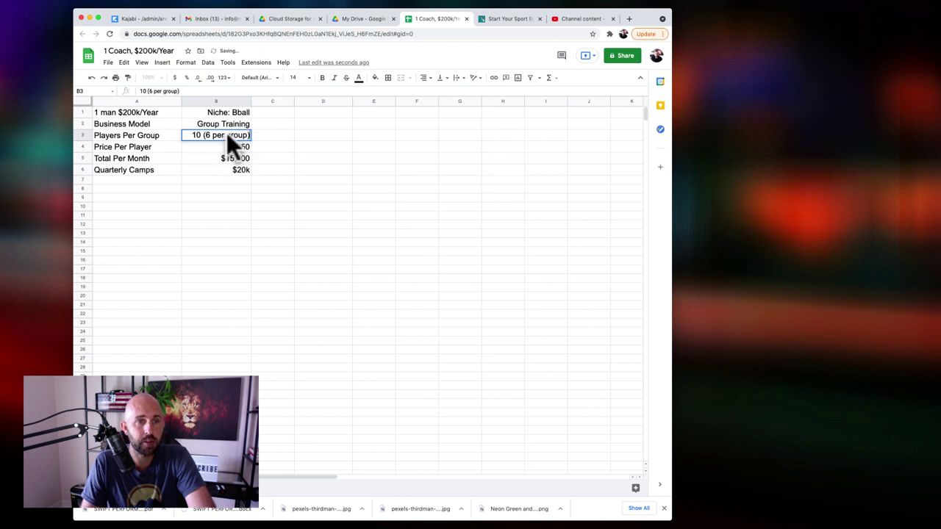
double_click(226, 135)
key("BackSpace")
key("BackSpace")
key("BackSpace")
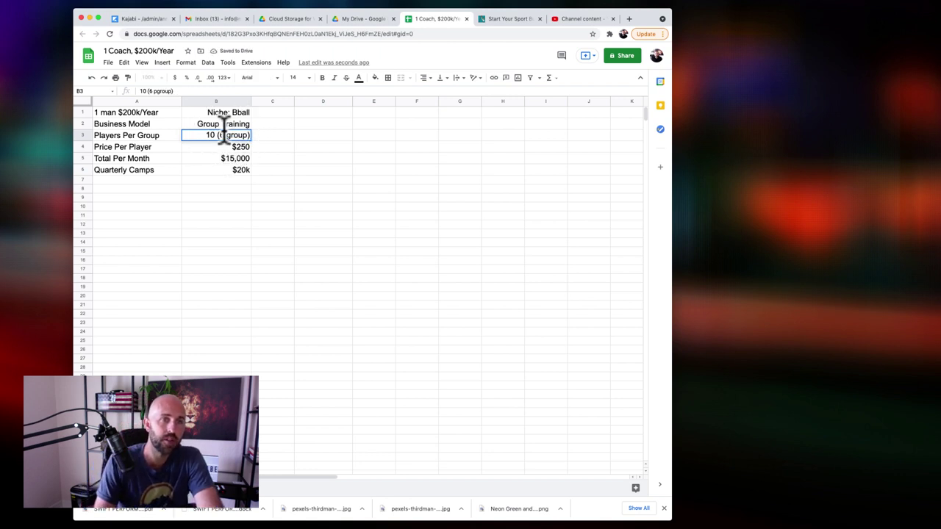
key("BackSpace")
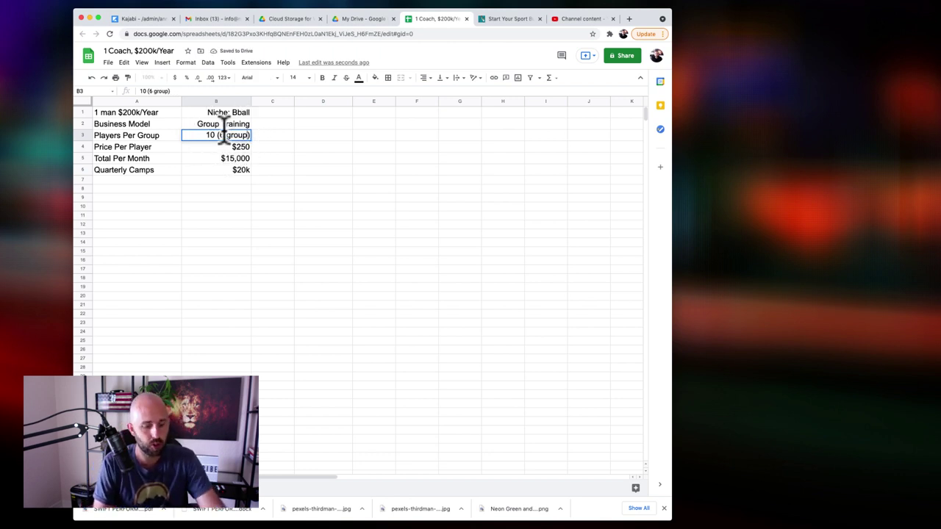
type("s")
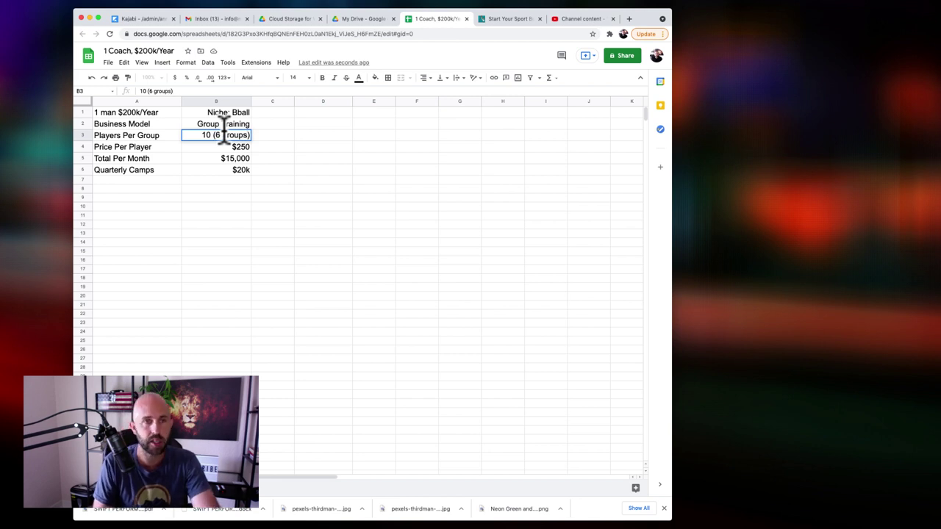
key("Return")
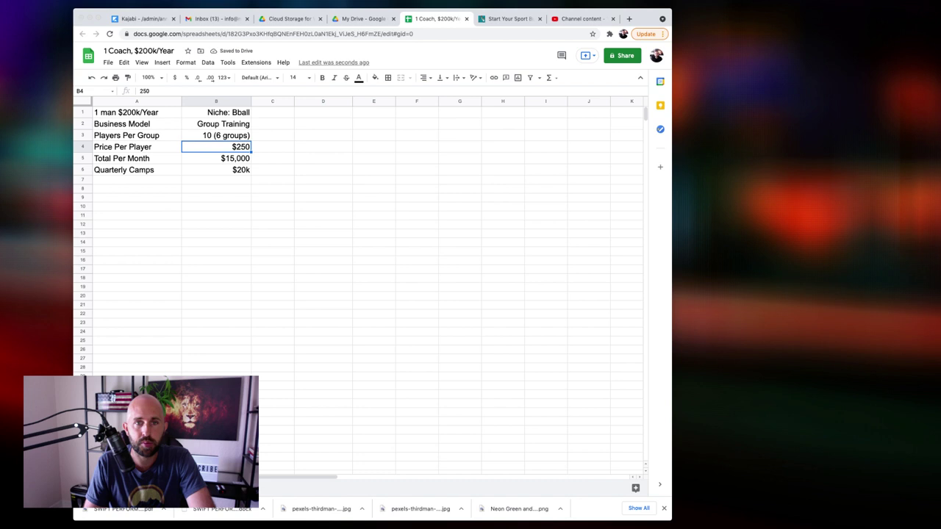
left_click(754, 178)
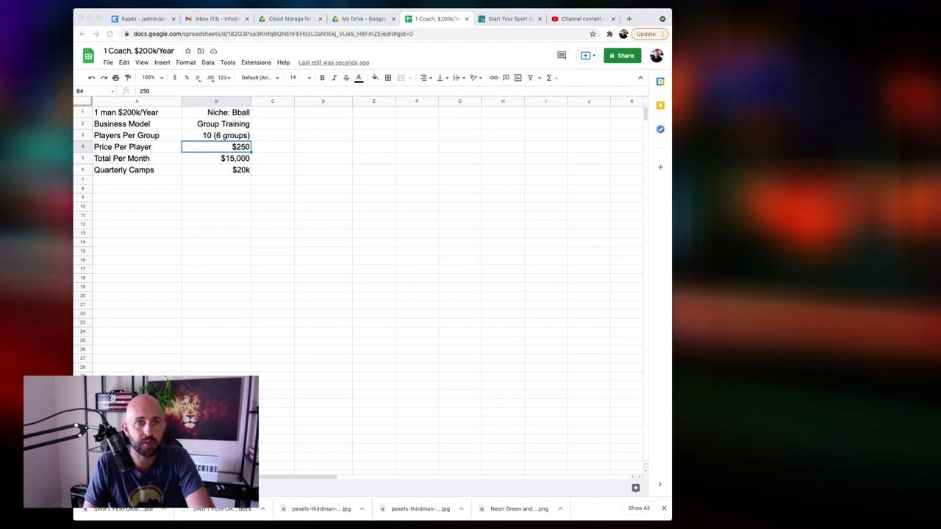